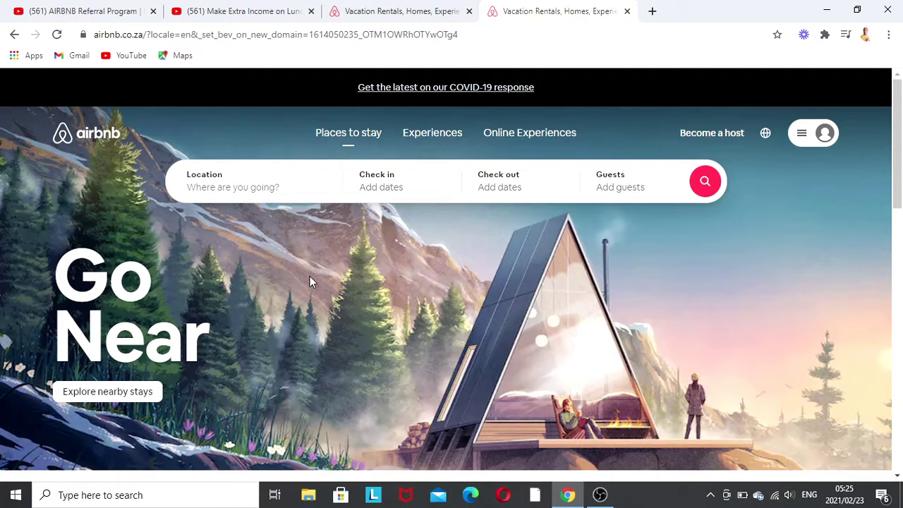
Scroll the Airbnb home page all the way down to its footer links.
{"action": "scroll", "coordinate": [494, 268], "scroll_direction": "down", "scroll_amount": 3}
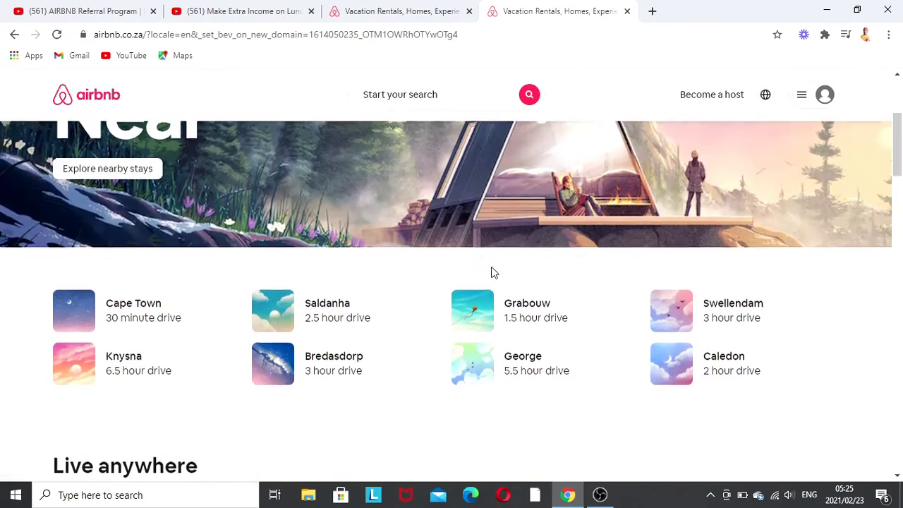
{"action": "scroll", "coordinate": [492, 268], "scroll_direction": "down", "scroll_amount": 3}
{"action": "scroll", "coordinate": [493, 272], "scroll_direction": "down", "scroll_amount": 3}
{"action": "scroll", "coordinate": [492, 272], "scroll_direction": "down", "scroll_amount": 3}
{"action": "scroll", "coordinate": [491, 273], "scroll_direction": "down", "scroll_amount": 1}
{"action": "scroll", "coordinate": [492, 273], "scroll_direction": "down", "scroll_amount": 4}
{"action": "scroll", "coordinate": [492, 273], "scroll_direction": "down", "scroll_amount": 4}
{"action": "scroll", "coordinate": [491, 273], "scroll_direction": "down", "scroll_amount": 1}
{"action": "scroll", "coordinate": [491, 275], "scroll_direction": "down", "scroll_amount": 2}
{"action": "scroll", "coordinate": [491, 275], "scroll_direction": "down", "scroll_amount": 1}
{"action": "scroll", "coordinate": [492, 274], "scroll_direction": "down", "scroll_amount": 1}
{"action": "scroll", "coordinate": [492, 274], "scroll_direction": "down", "scroll_amount": 1}
{"action": "scroll", "coordinate": [492, 273], "scroll_direction": "down", "scroll_amount": 2}
{"action": "scroll", "coordinate": [492, 274], "scroll_direction": "down", "scroll_amount": 1}
{"action": "scroll", "coordinate": [492, 274], "scroll_direction": "down", "scroll_amount": 3}
{"action": "scroll", "coordinate": [491, 274], "scroll_direction": "down", "scroll_amount": 1}
Go from the footer's Invite friends page to the 'Log in to invite friends' sign-up form.
{"action": "left_click", "coordinate": [290, 331]}
{"action": "left_click", "coordinate": [440, 299]}
{"action": "scroll", "coordinate": [487, 280], "scroll_direction": "down", "scroll_amount": 1}
{"action": "scroll", "coordinate": [487, 282], "scroll_direction": "down", "scroll_amount": 1}
{"action": "scroll", "coordinate": [487, 300], "scroll_direction": "down", "scroll_amount": 1}
Sign up for Airbnb using 'Continue with Google' and the Google account.
{"action": "left_click", "coordinate": [455, 335]}
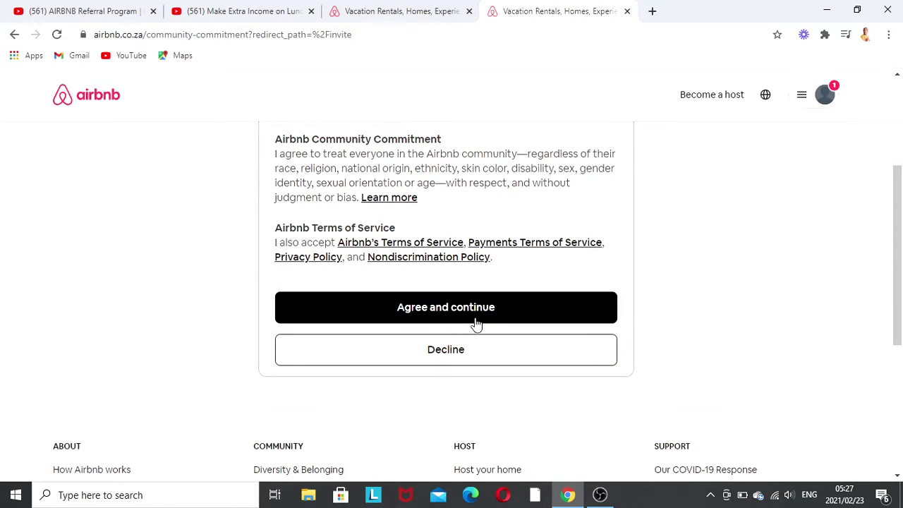
Accept the Community Commitment and Terms of Service with 'Agree and continue'.
{"action": "left_click", "coordinate": [454, 310]}
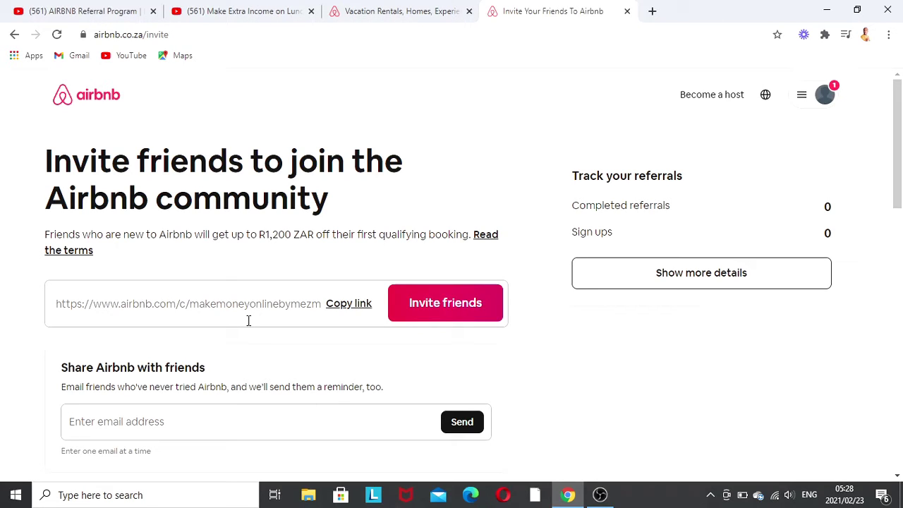
{"action": "scroll", "coordinate": [291, 349], "scroll_direction": "down", "scroll_amount": 2}
{"action": "scroll", "coordinate": [311, 343], "scroll_direction": "down", "scroll_amount": 3}
{"action": "scroll", "coordinate": [619, 349], "scroll_direction": "down", "scroll_amount": 3}
{"action": "scroll", "coordinate": [619, 348], "scroll_direction": "down", "scroll_amount": 1}
{"action": "scroll", "coordinate": [663, 232], "scroll_direction": "down", "scroll_amount": 1}
{"action": "scroll", "coordinate": [663, 232], "scroll_direction": "down", "scroll_amount": 1}
{"action": "scroll", "coordinate": [661, 233], "scroll_direction": "down", "scroll_amount": 1}
{"action": "scroll", "coordinate": [661, 236], "scroll_direction": "up", "scroll_amount": 1}
{"action": "scroll", "coordinate": [659, 236], "scroll_direction": "up", "scroll_amount": 2}
{"action": "scroll", "coordinate": [657, 237], "scroll_direction": "up", "scroll_amount": 2}
{"action": "scroll", "coordinate": [656, 236], "scroll_direction": "up", "scroll_amount": 3}
{"action": "scroll", "coordinate": [655, 236], "scroll_direction": "up", "scroll_amount": 1}
{"action": "scroll", "coordinate": [656, 236], "scroll_direction": "up", "scroll_amount": 1}
{"action": "scroll", "coordinate": [653, 237], "scroll_direction": "up", "scroll_amount": 1}
{"action": "scroll", "coordinate": [606, 250], "scroll_direction": "up", "scroll_amount": 1}
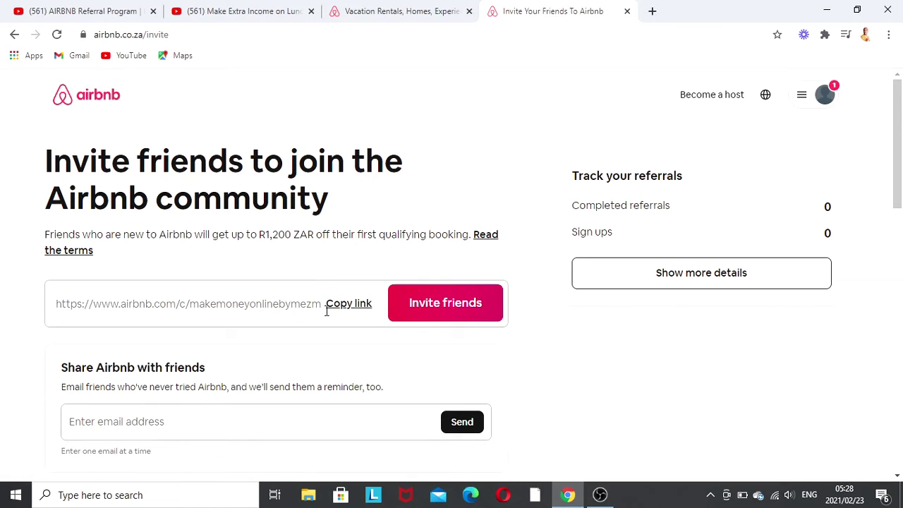